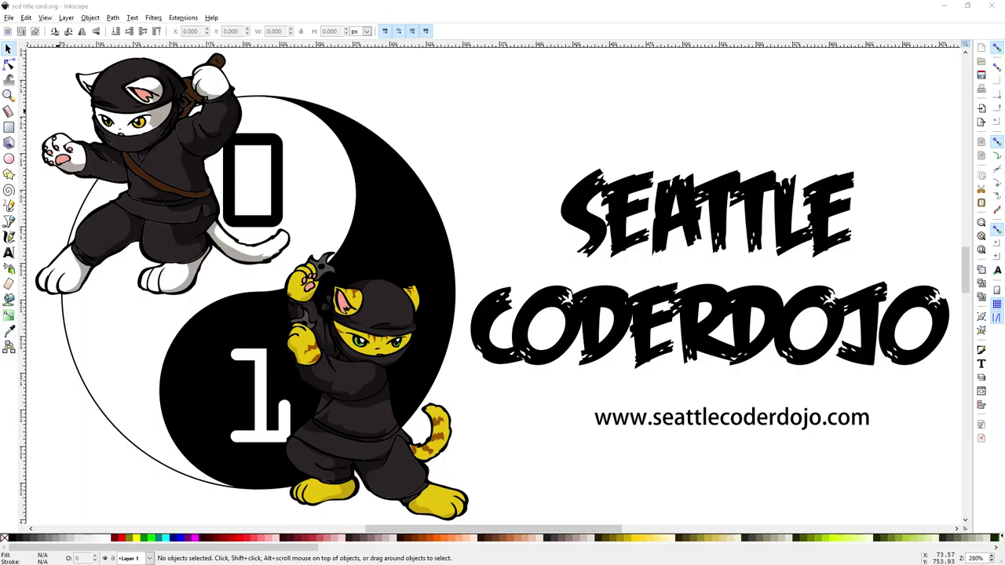
- Bring up the blank New document 1 and zoom in to 176% so the page fills the view
{"action": "left_click", "coordinate": [944, 6]}
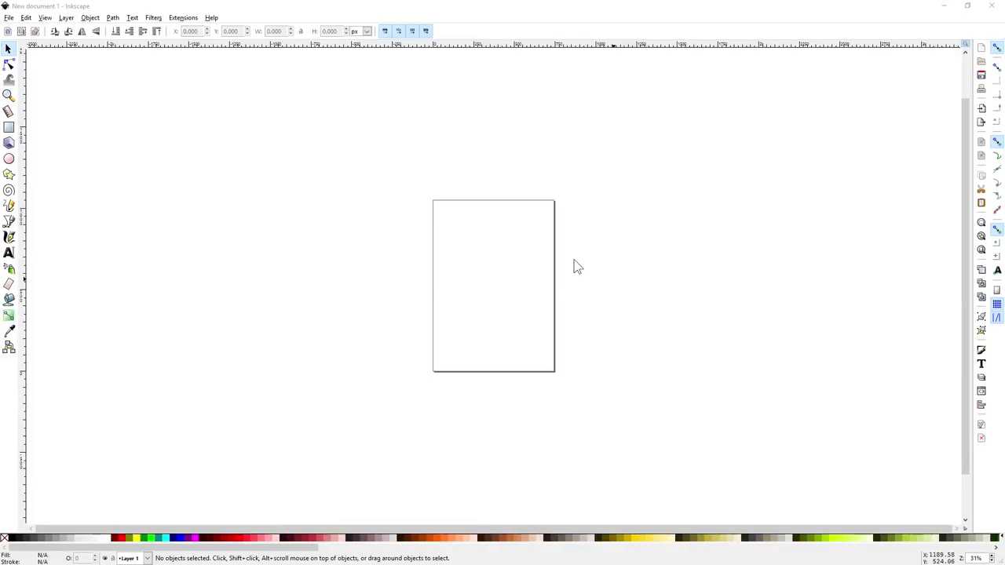
{"action": "left_click", "coordinate": [45, 17]}
{"action": "mouse_move", "coordinate": [94, 30]}
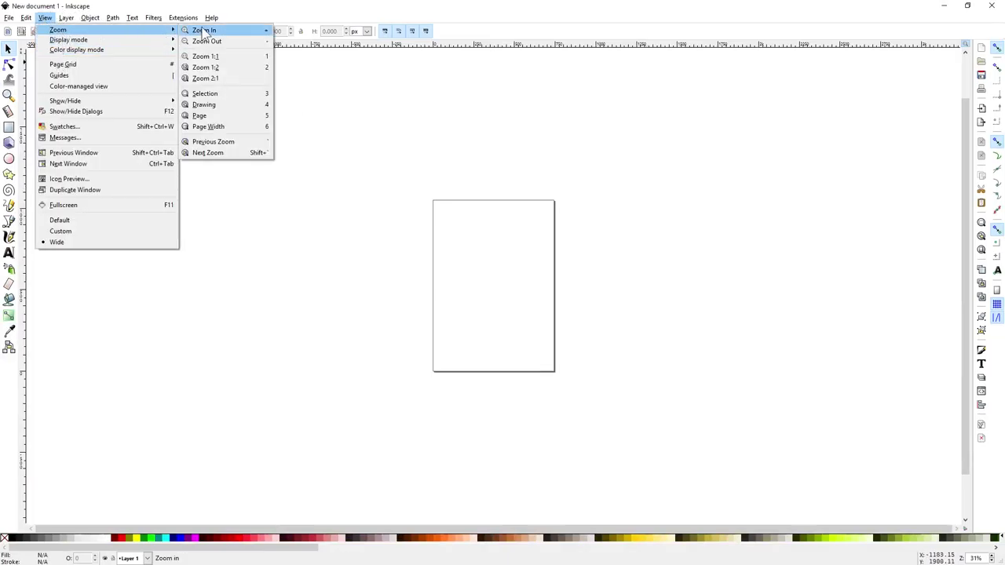
{"action": "left_click", "coordinate": [204, 30]}
{"action": "key", "text": "plus"}
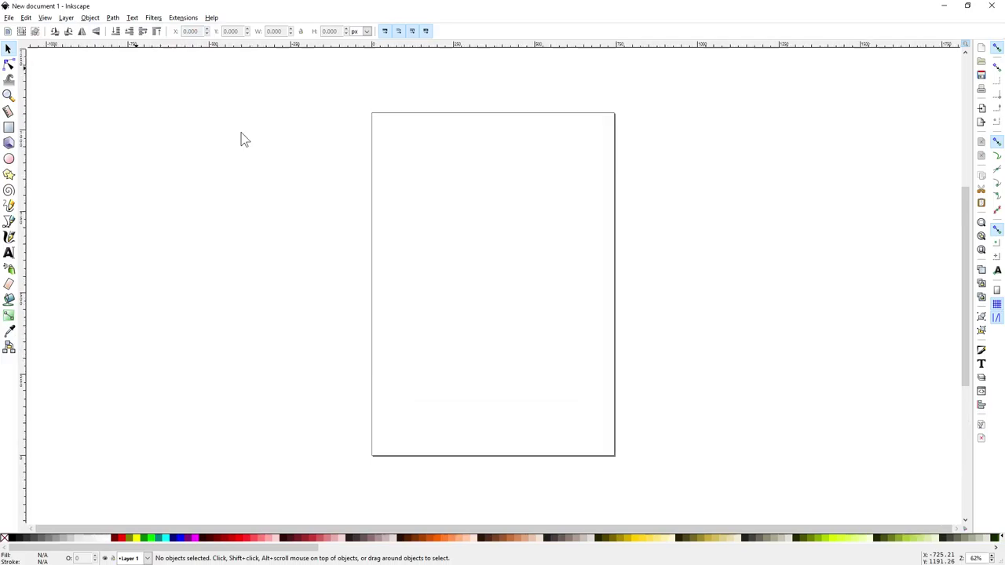
{"action": "key", "text": "plus"}
{"action": "key", "text": "plus"}
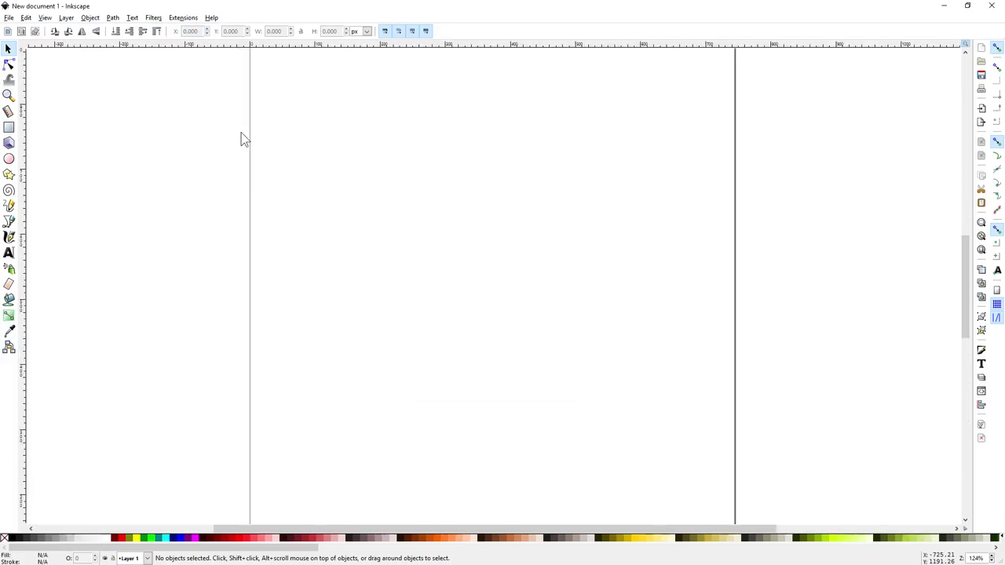
{"action": "key", "text": "plus"}
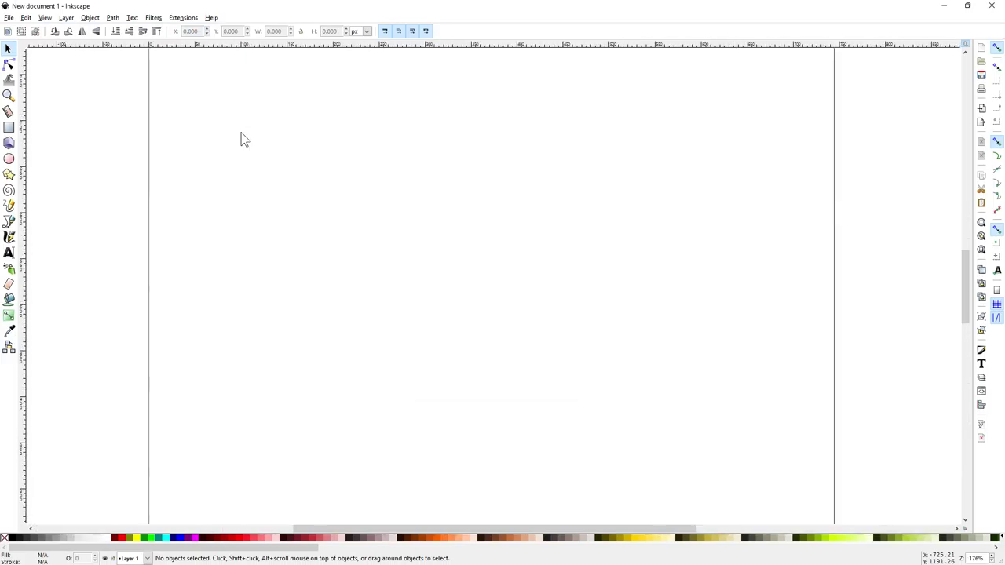
- Draw a thick-outlined rectangle near the top-left and reshape it to 316.614 × 91.547 px
{"action": "left_click", "coordinate": [9, 131]}
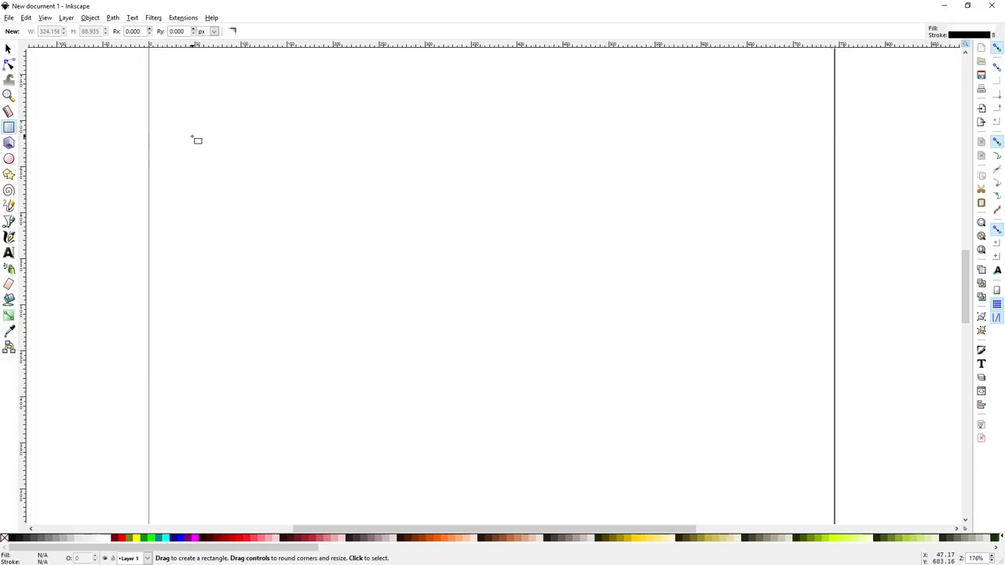
{"action": "left_click_drag", "start_coordinate": [192, 138], "coordinate": [381, 260]}
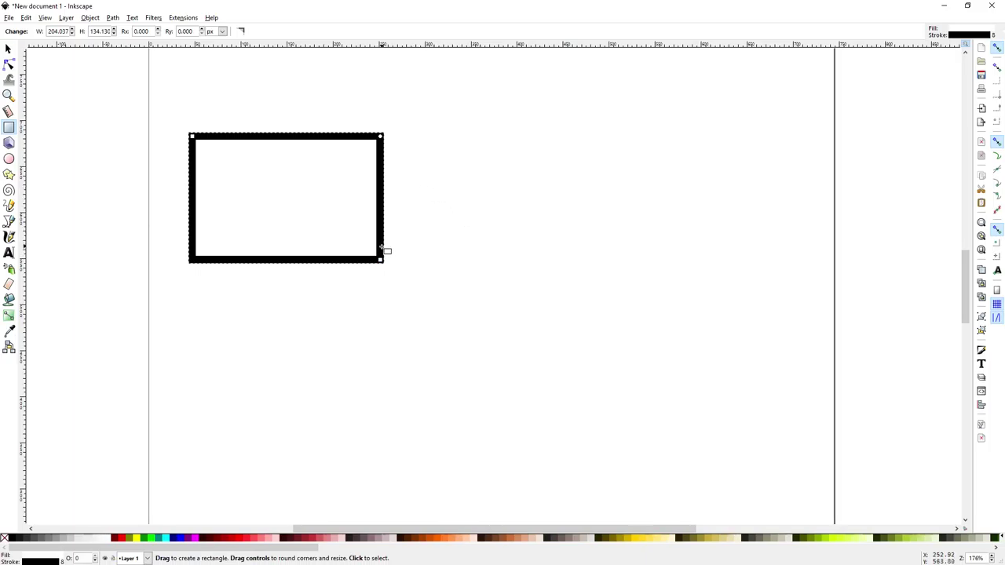
{"action": "left_click", "coordinate": [8, 48]}
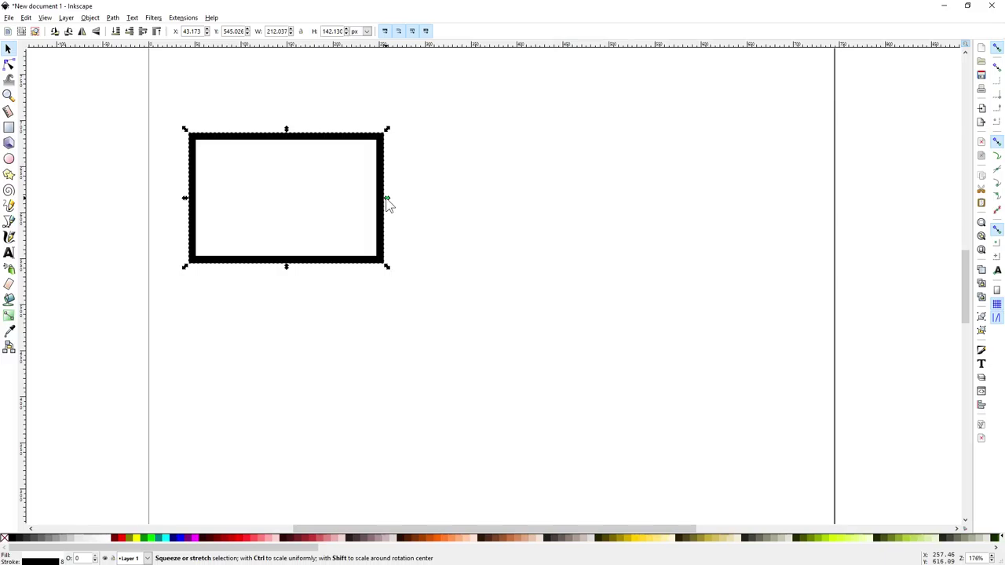
{"action": "left_click_drag", "start_coordinate": [387, 200], "coordinate": [485, 202]}
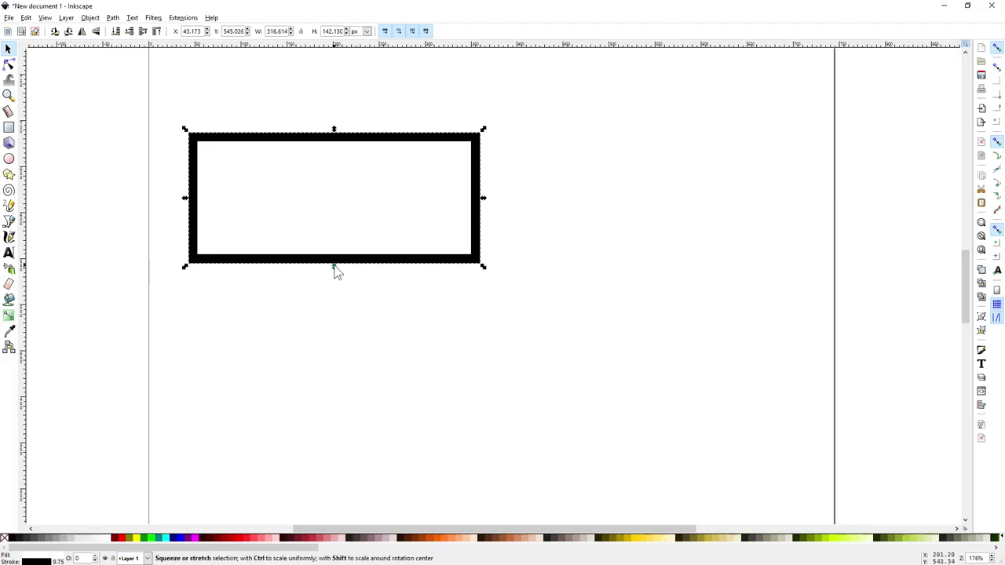
{"action": "left_click_drag", "start_coordinate": [335, 270], "coordinate": [332, 227]}
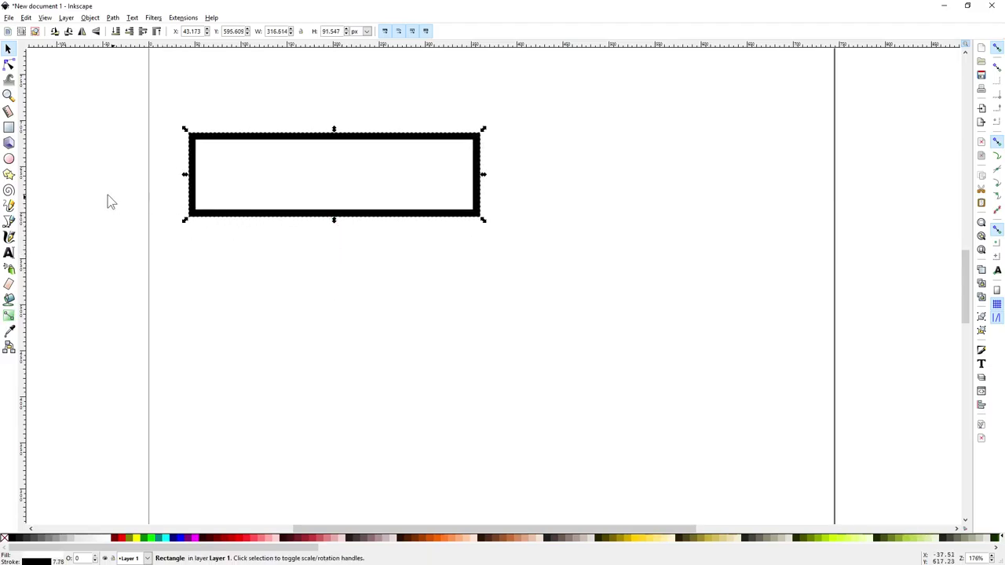
{"action": "left_click", "coordinate": [9, 158]}
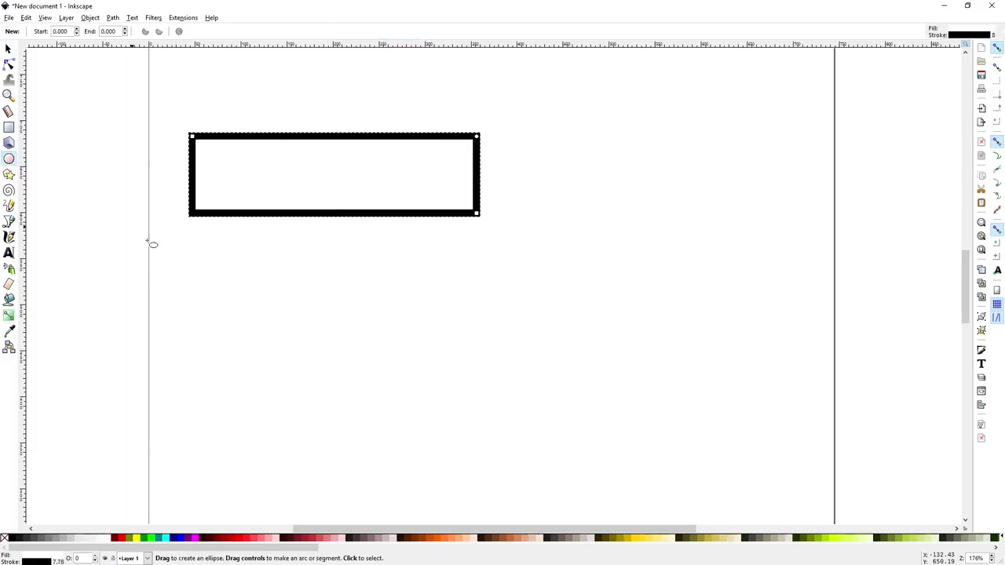
- Draw a roughly 139.857 × 134.174 px circle below the rectangle's left end, then deselect it
{"action": "left_click_drag", "start_coordinate": [183, 242], "coordinate": [311, 360]}
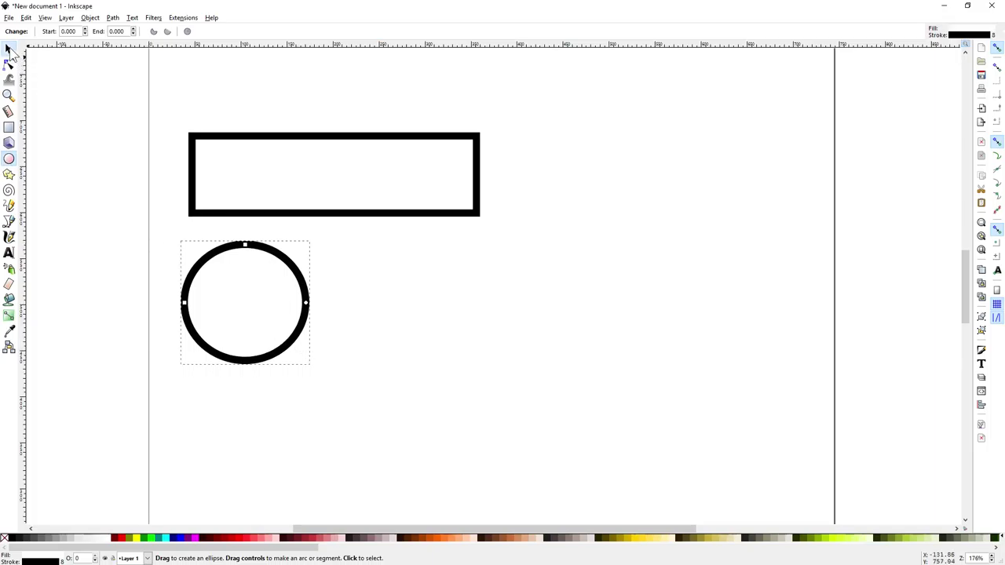
{"action": "left_click", "coordinate": [9, 48]}
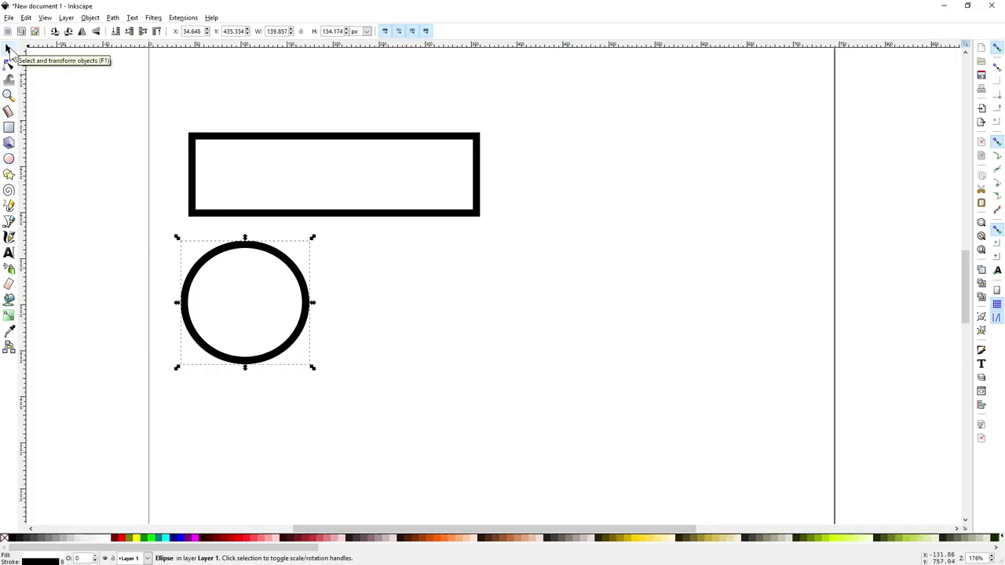
{"action": "left_click", "coordinate": [241, 437]}
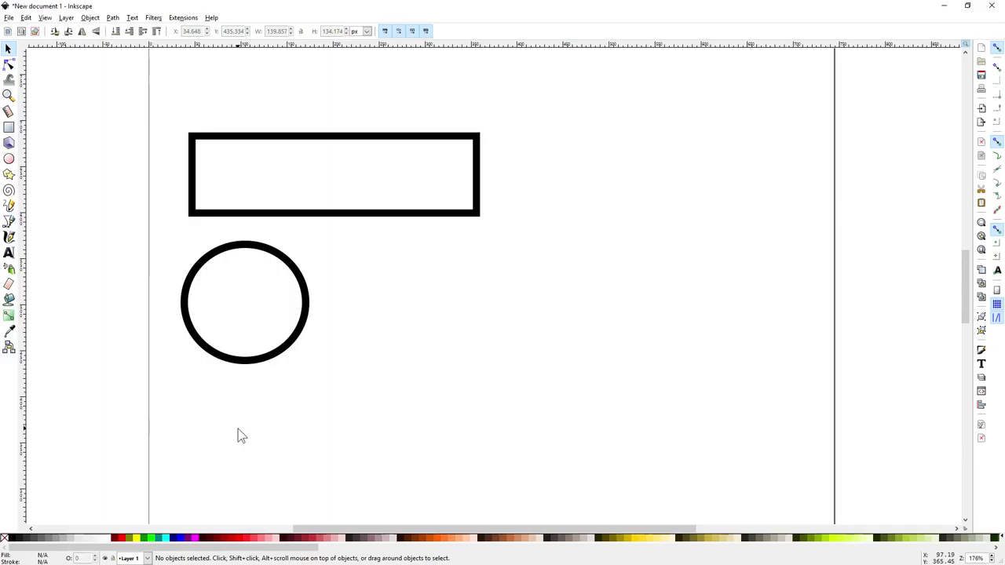
- Select the circle and duplicate it so an exact copy sits on top of it
{"action": "left_click", "coordinate": [26, 18]}
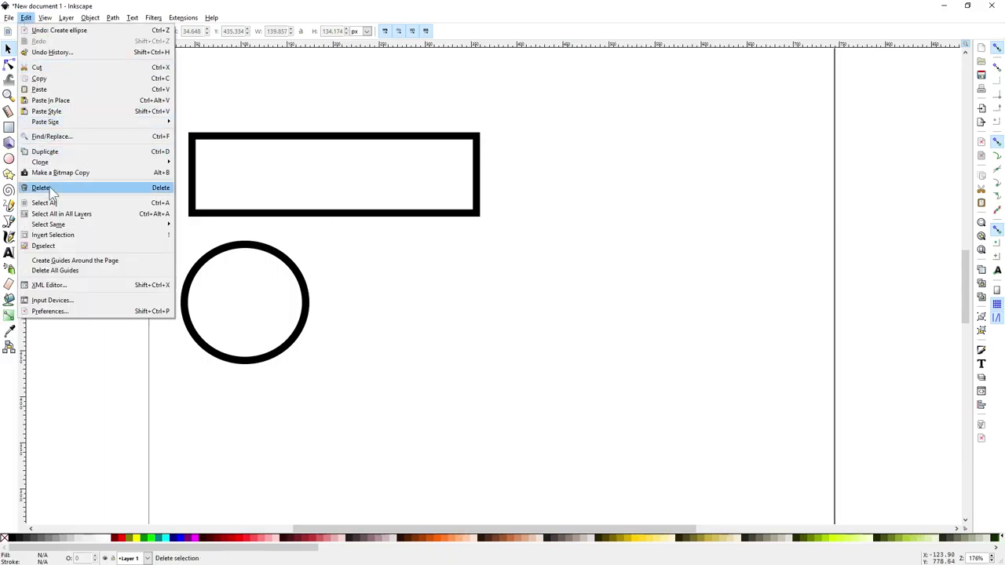
{"action": "left_click", "coordinate": [166, 403]}
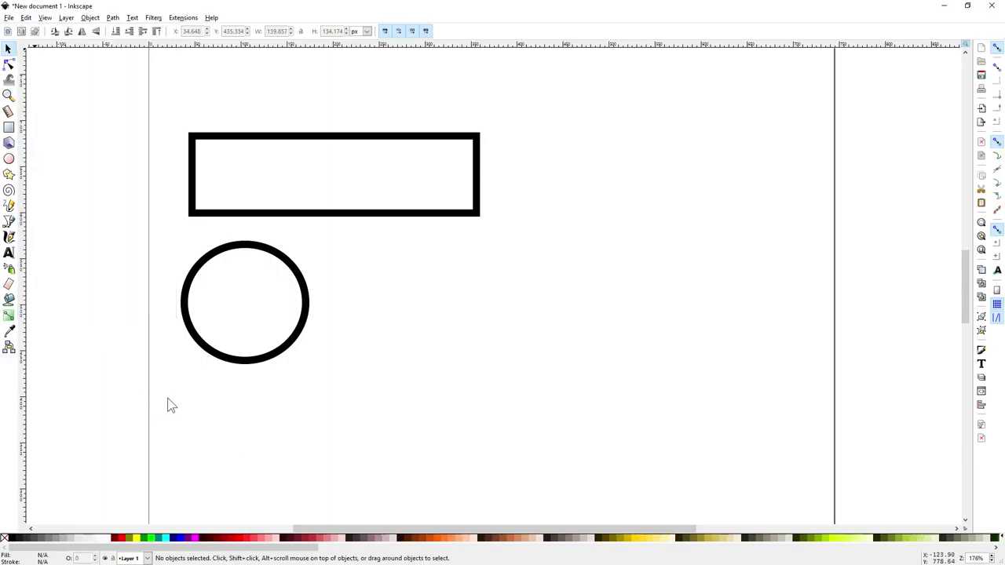
{"action": "left_click", "coordinate": [233, 303]}
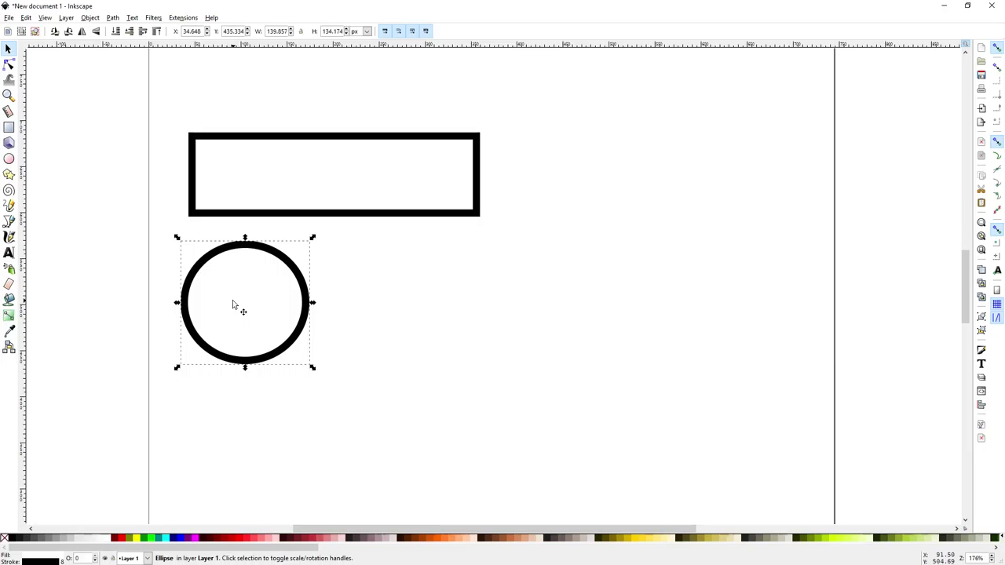
{"action": "left_click", "coordinate": [26, 17]}
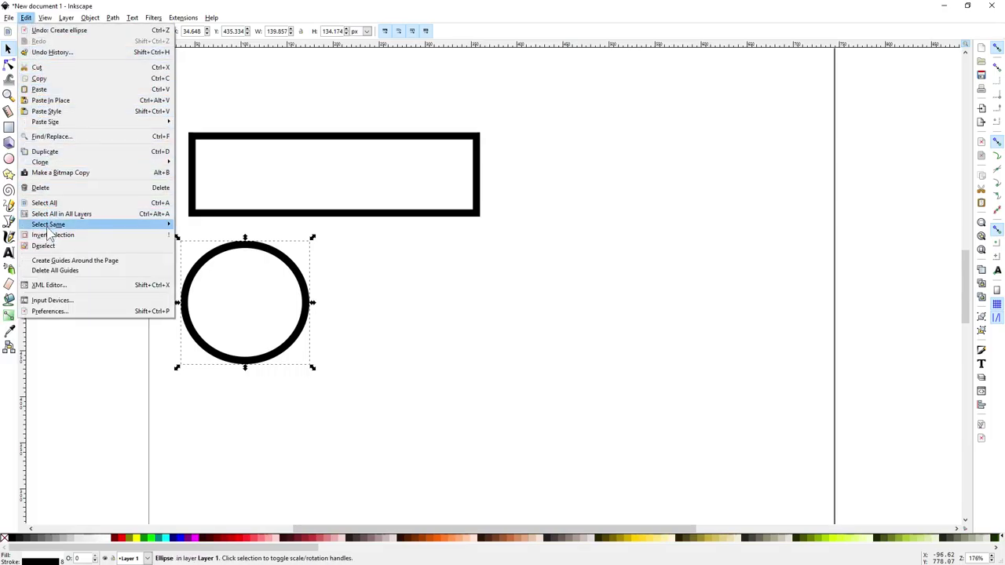
{"action": "left_click", "coordinate": [45, 151]}
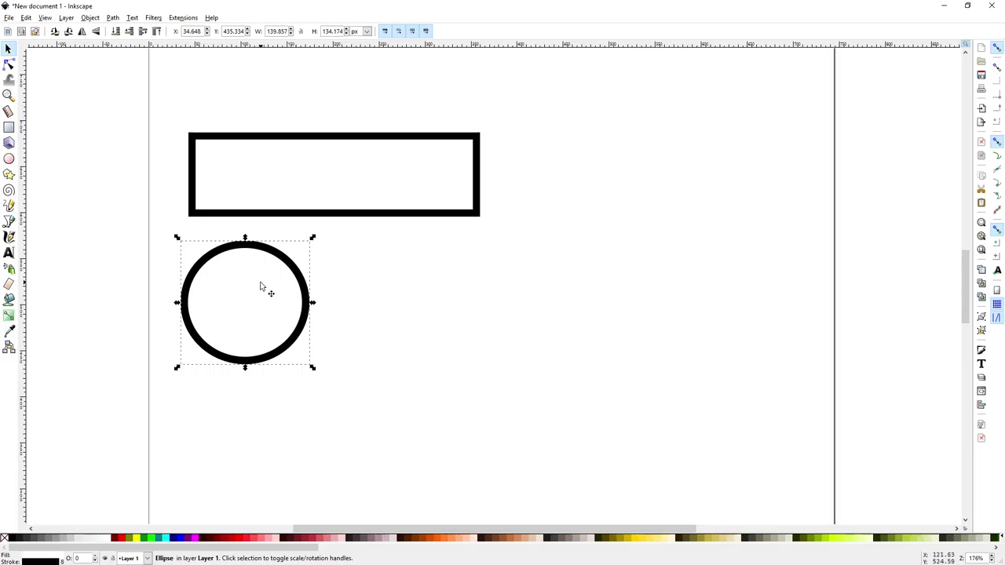
- Nudge the circle copy down until it overlaps the original's lower half, top at Y 357.334
{"action": "left_click", "coordinate": [9, 50]}
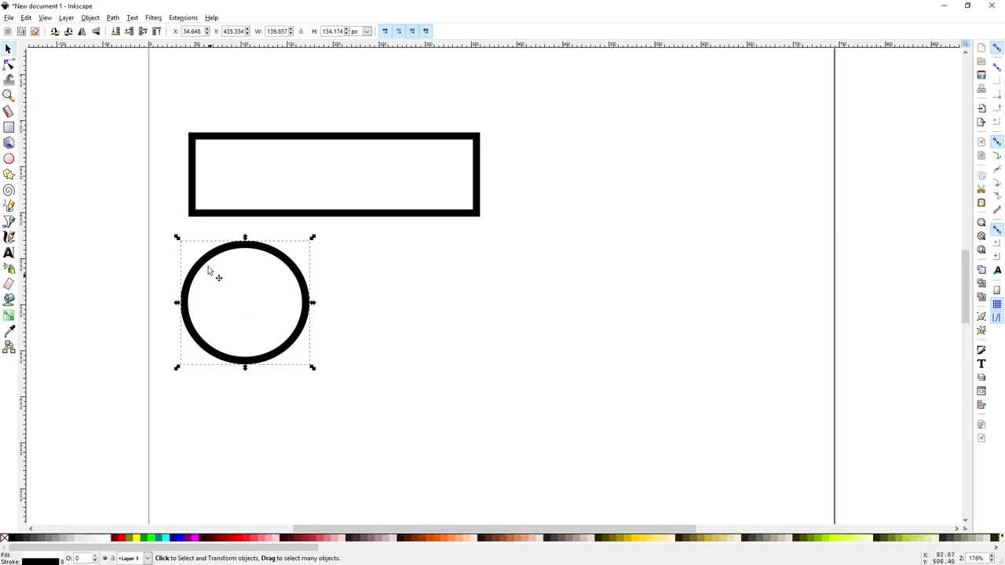
{"action": "left_click_drag", "start_coordinate": [213, 269], "coordinate": [659, 151]}
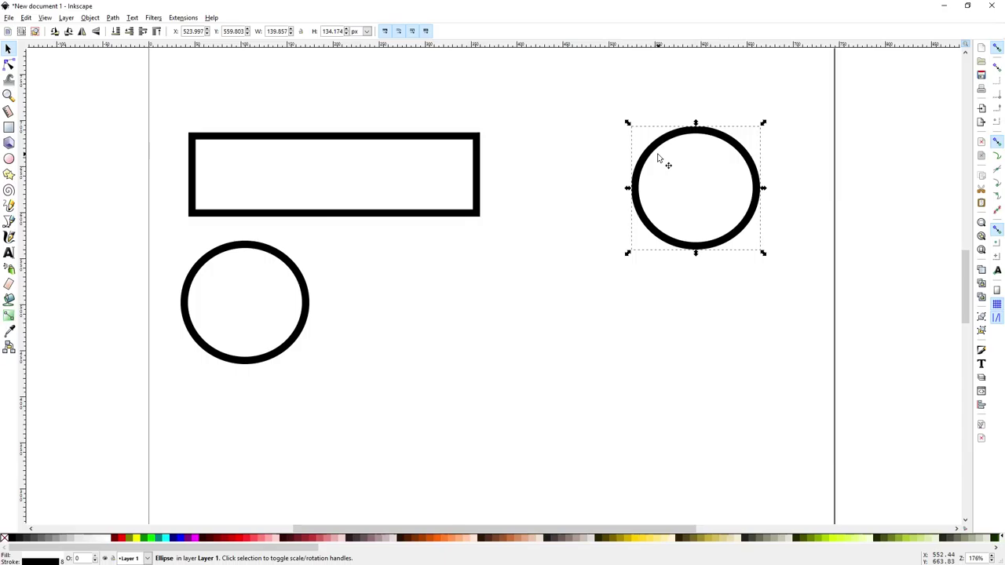
{"action": "key", "text": "ctrl+z"}
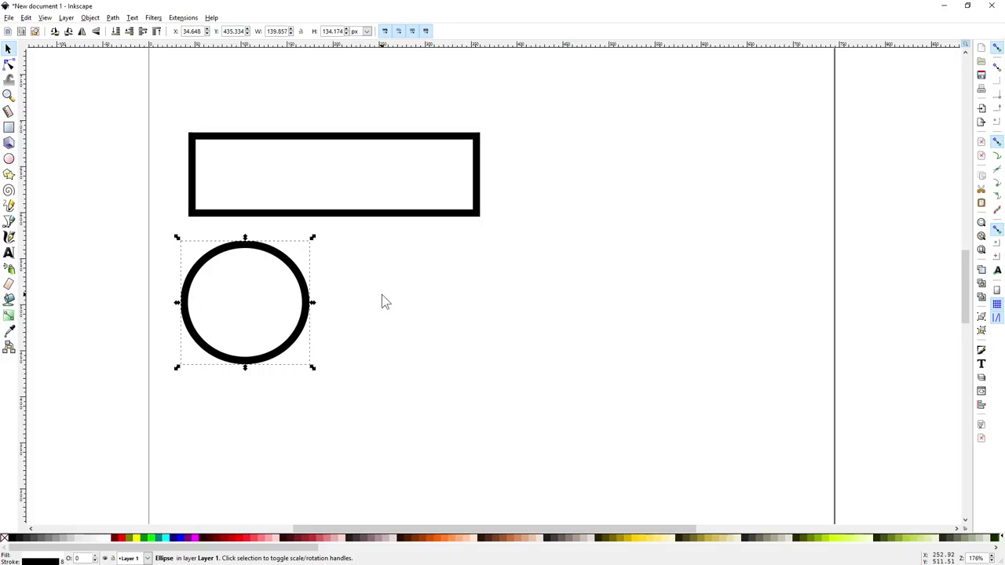
{"action": "key", "text": "Down"}
{"action": "key", "text": "Down"}
{"action": "key", "text": "Down"}
{"action": "key", "text": "Down"}
{"action": "key", "text": "Down"}
{"action": "key", "text": "Down"}
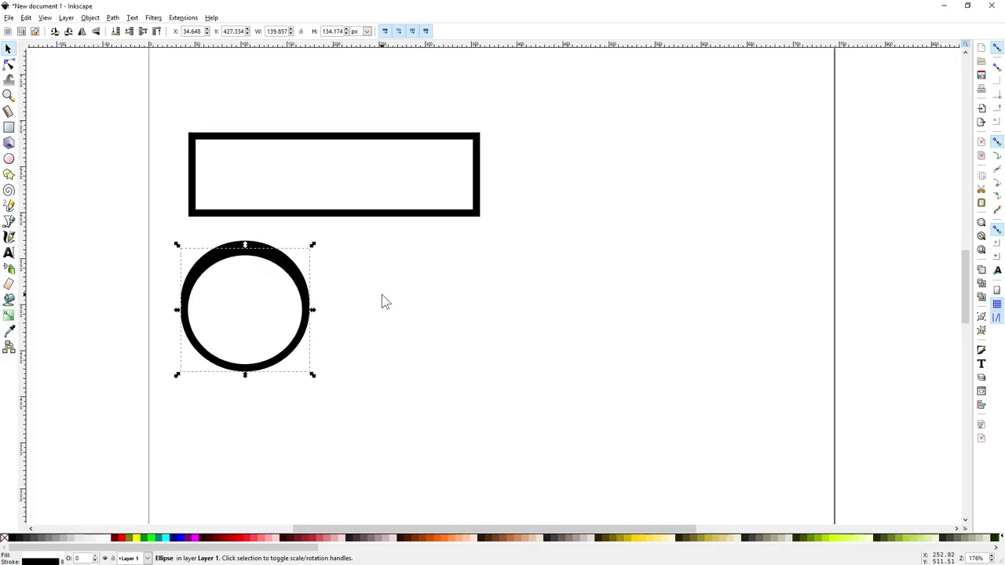
{"action": "key", "text": "Down"}
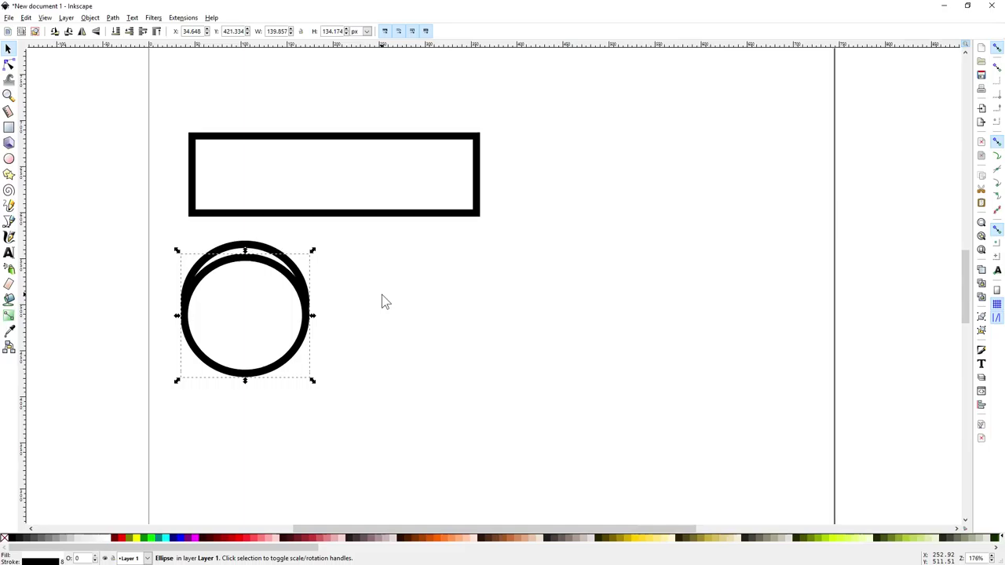
{"action": "key", "text": "Right"}
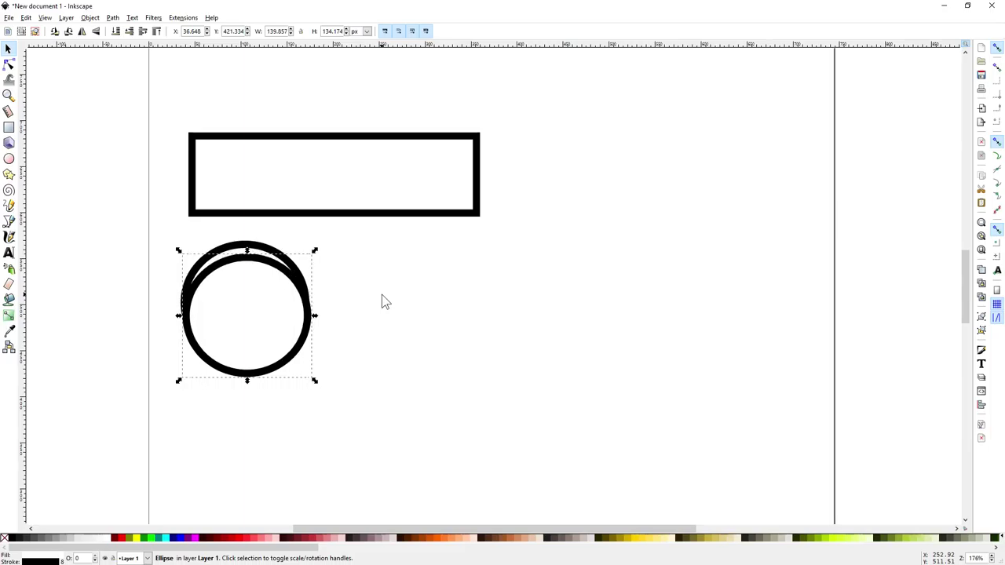
{"action": "key", "text": "Left"}
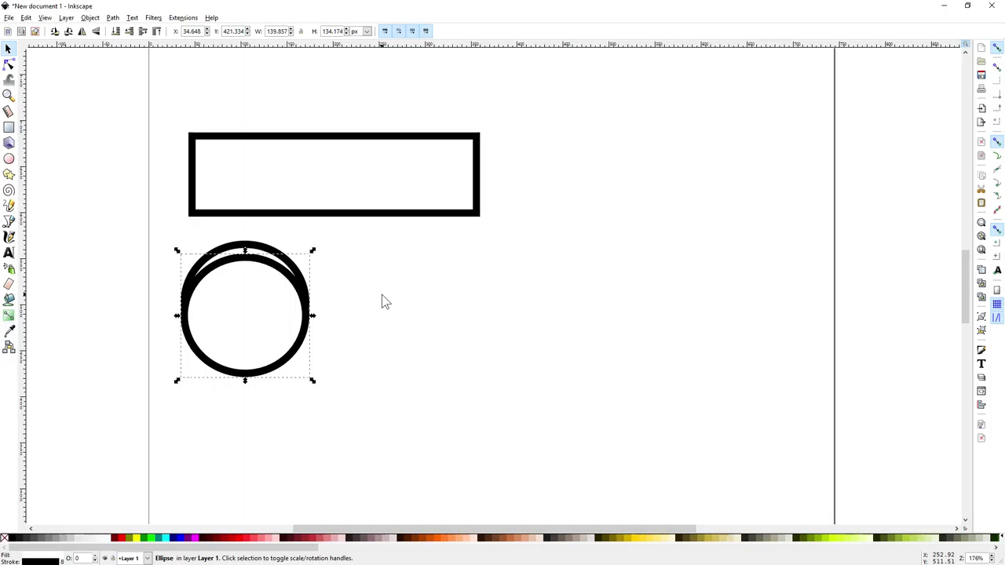
{"action": "key", "text": "Down"}
{"action": "key", "text": "Down"}
{"action": "key", "text": "Down"}
{"action": "key", "text": "Down"}
{"action": "key", "text": "Down"}
{"action": "key", "text": "Down"}
{"action": "key", "text": "Down"}
{"action": "key", "text": "Down"}
{"action": "key", "text": "Down"}
{"action": "key", "text": "Down"}
{"action": "key", "text": "Down"}
{"action": "key", "text": "Down"}
{"action": "key", "text": "Down"}
{"action": "key", "text": "Down"}
{"action": "key", "text": "Down"}
{"action": "key", "text": "Down"}
{"action": "key", "text": "Down"}
{"action": "key", "text": "Down"}
{"action": "key", "text": "Down"}
{"action": "key", "text": "Down"}
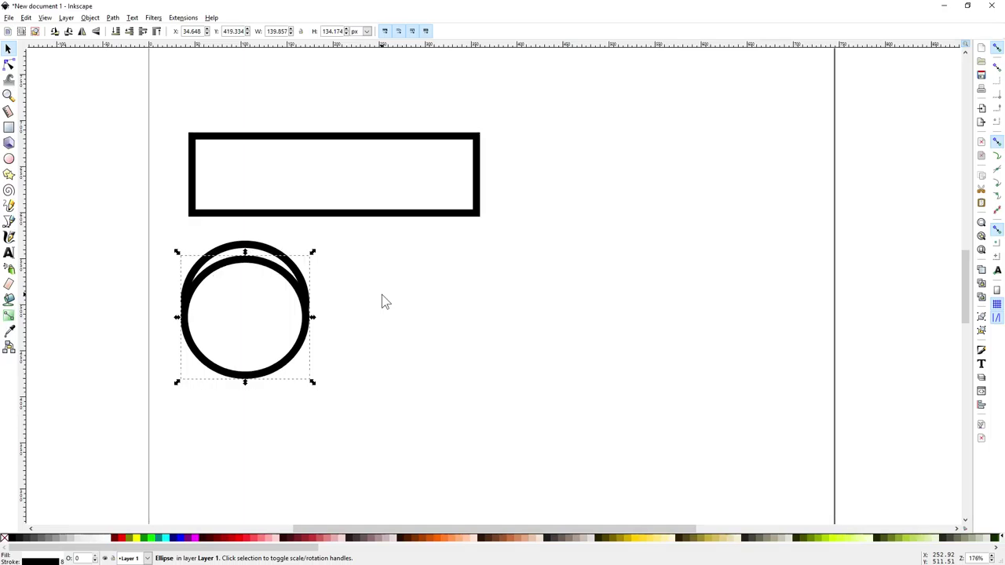
{"action": "key", "text": "Down"}
{"action": "key", "text": "Down"}
{"action": "key", "text": "Down"}
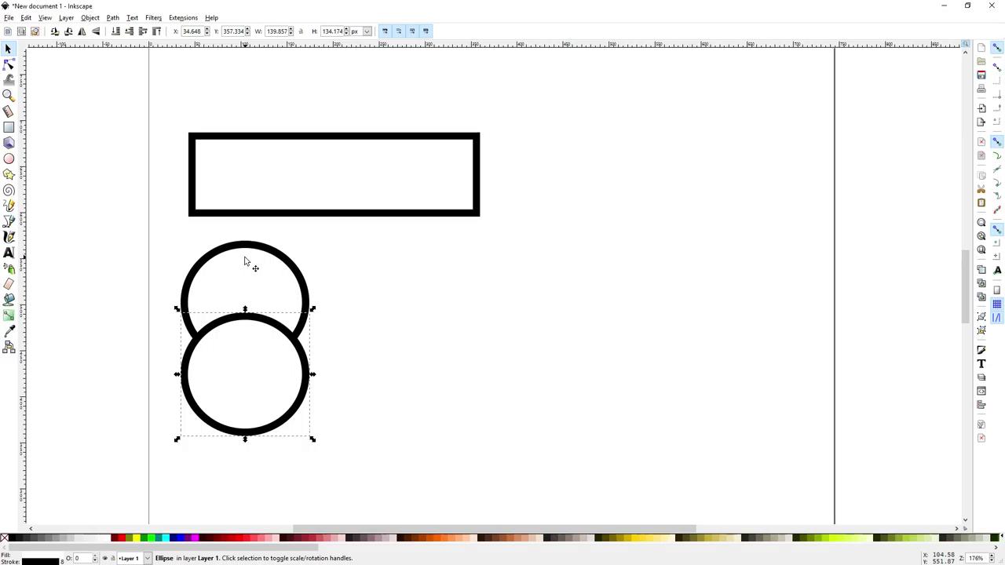
- Select both circles and union them into a single 8-node figure-eight path
{"action": "key", "text": "shift"}
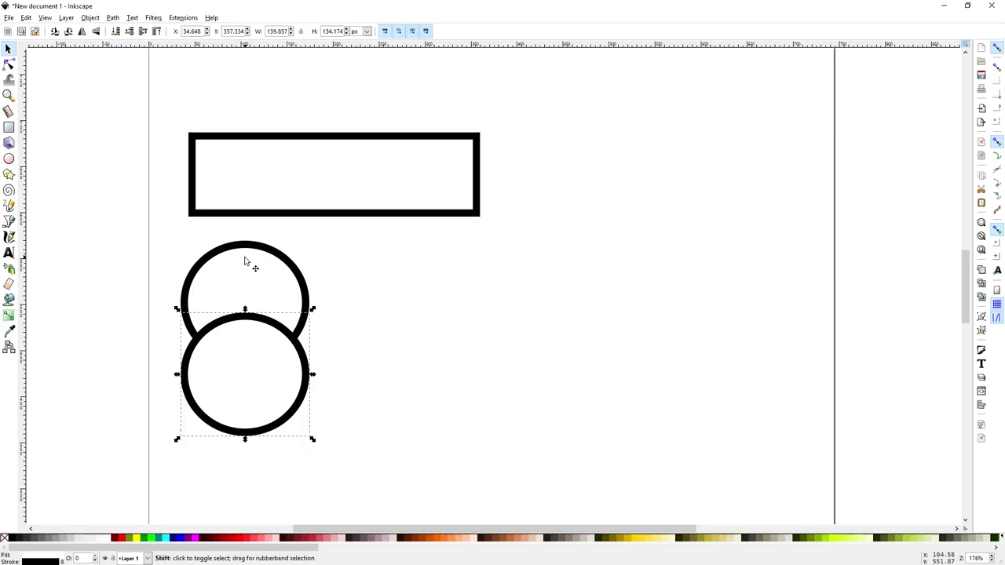
{"action": "left_click", "coordinate": [245, 262], "text": "shift"}
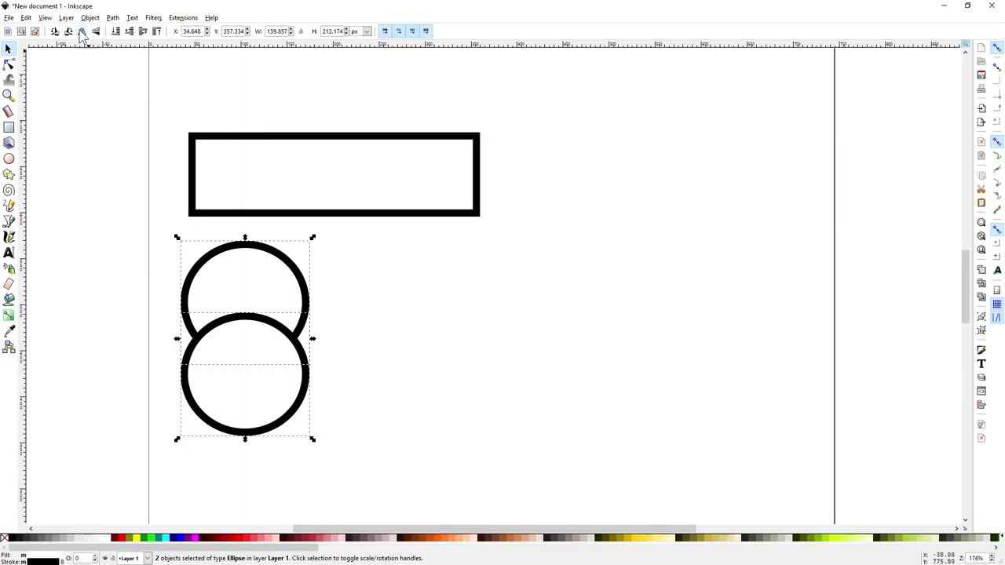
{"action": "left_click", "coordinate": [112, 18]}
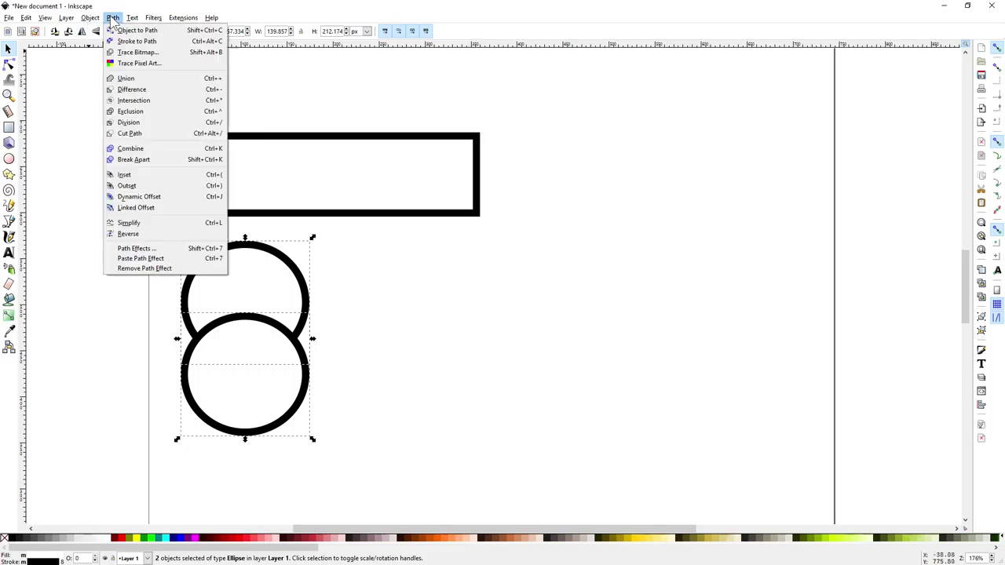
{"action": "left_click", "coordinate": [131, 78]}
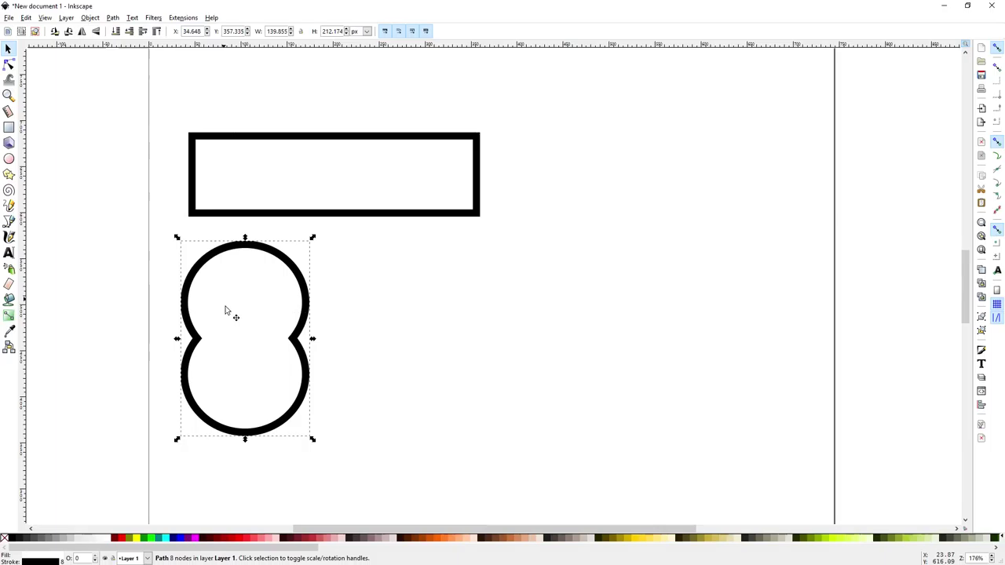
- Place a copy of the figure-eight lobe to the right and move the rectangle down between them
{"action": "left_click", "coordinate": [243, 366]}
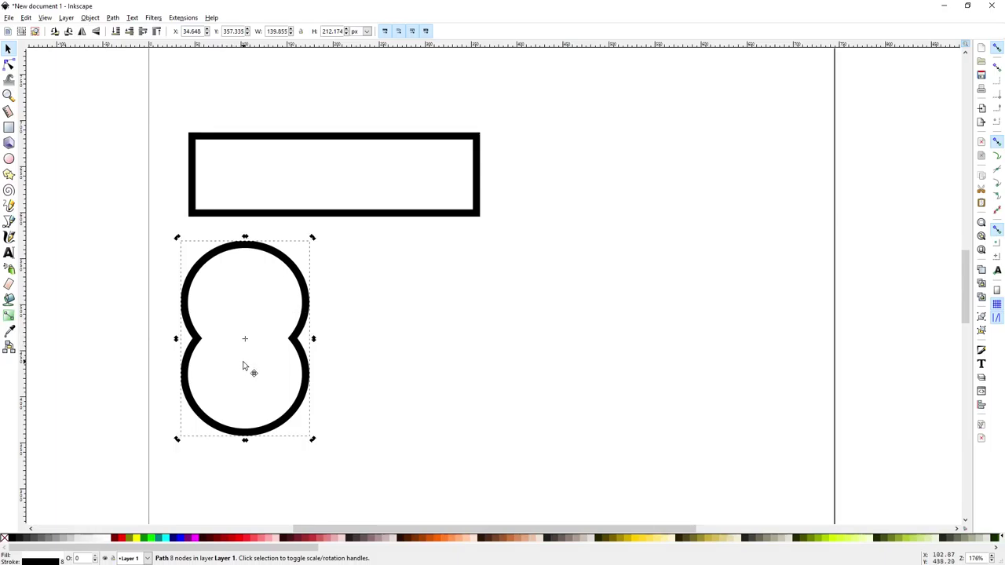
{"action": "left_click", "coordinate": [244, 367]}
{"action": "key", "text": "Right"}
{"action": "key", "text": "Right"}
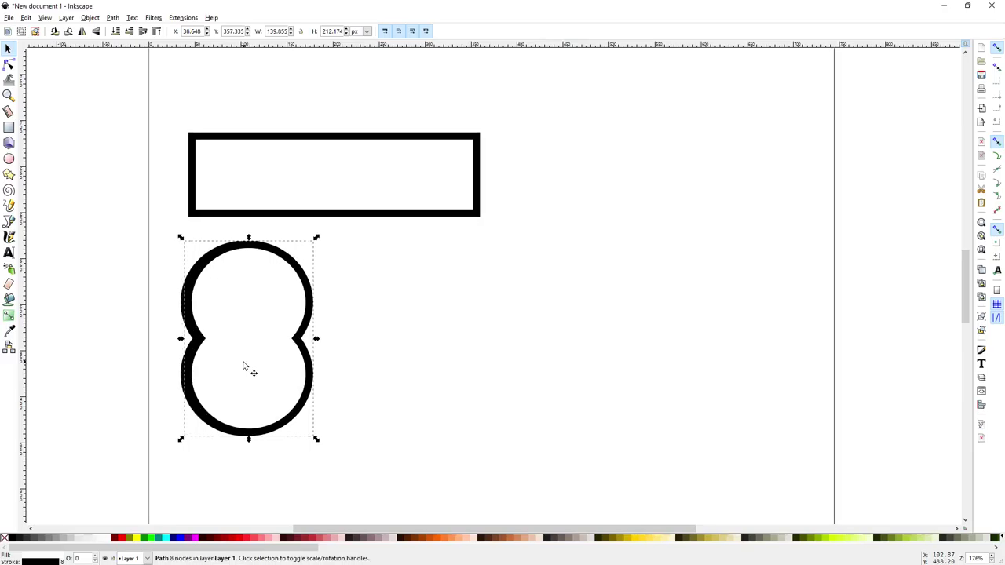
{"action": "left_click_drag", "start_coordinate": [244, 367], "coordinate": [544, 361]}
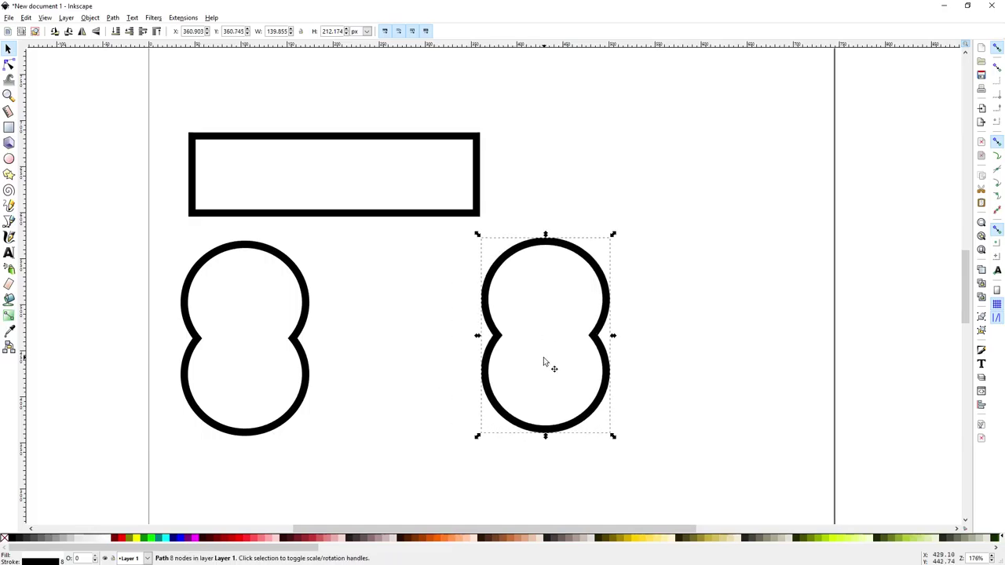
{"action": "left_click_drag", "start_coordinate": [350, 171], "coordinate": [400, 334]}
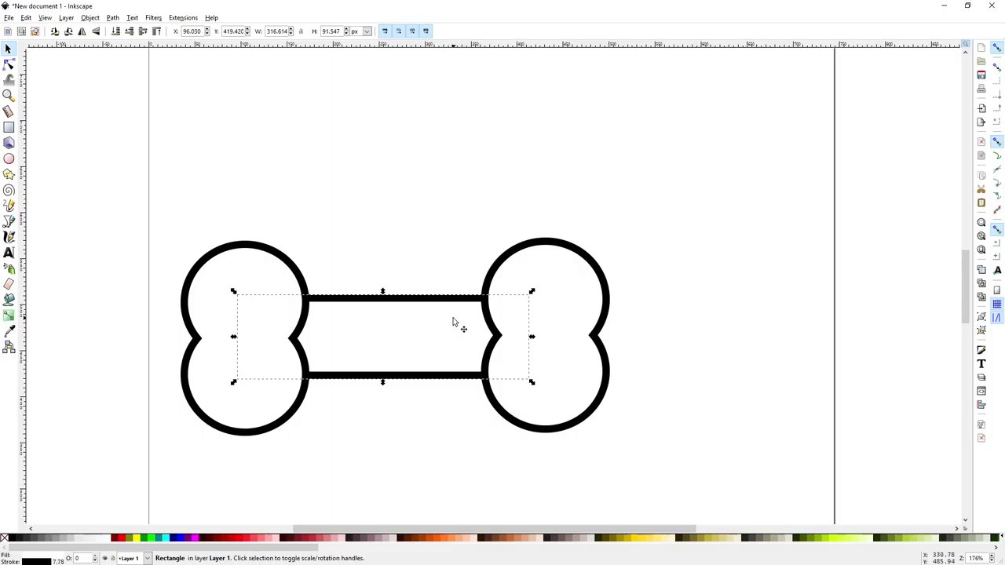
- Fine-tune the rectangle's vertical position so it bridges both lobes evenly
{"action": "key", "text": "Up"}
{"action": "key", "text": "Down"}
{"action": "key", "text": "Down"}
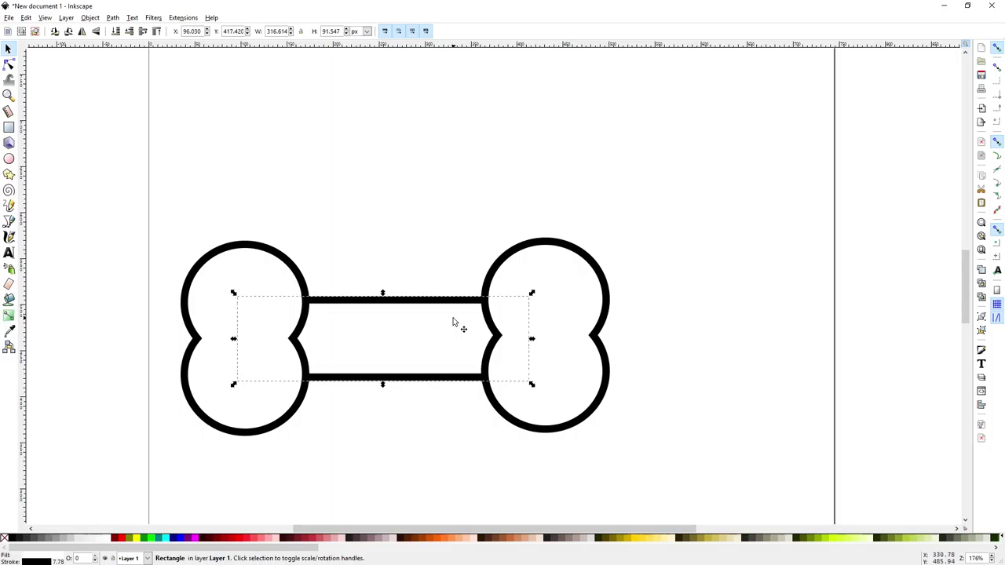
{"action": "key", "text": "Up"}
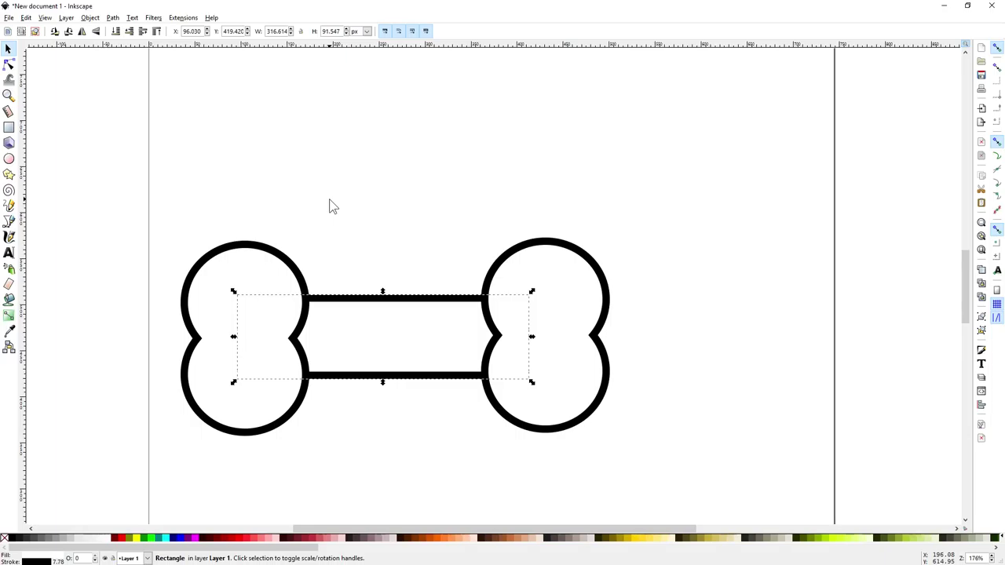
- Union the left lobe with the rectangle into one shape
{"action": "left_click", "coordinate": [329, 199]}
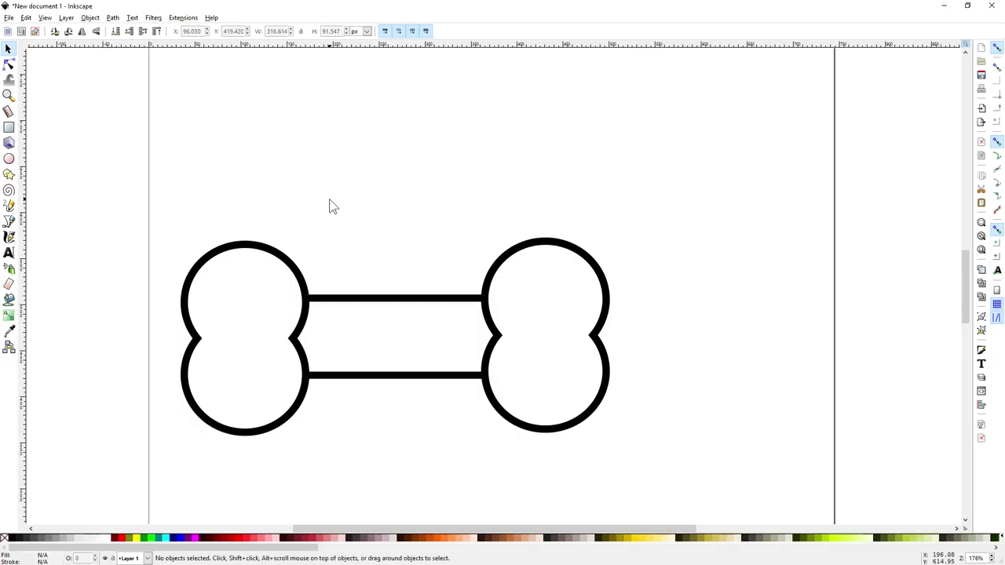
{"action": "left_click", "coordinate": [228, 282]}
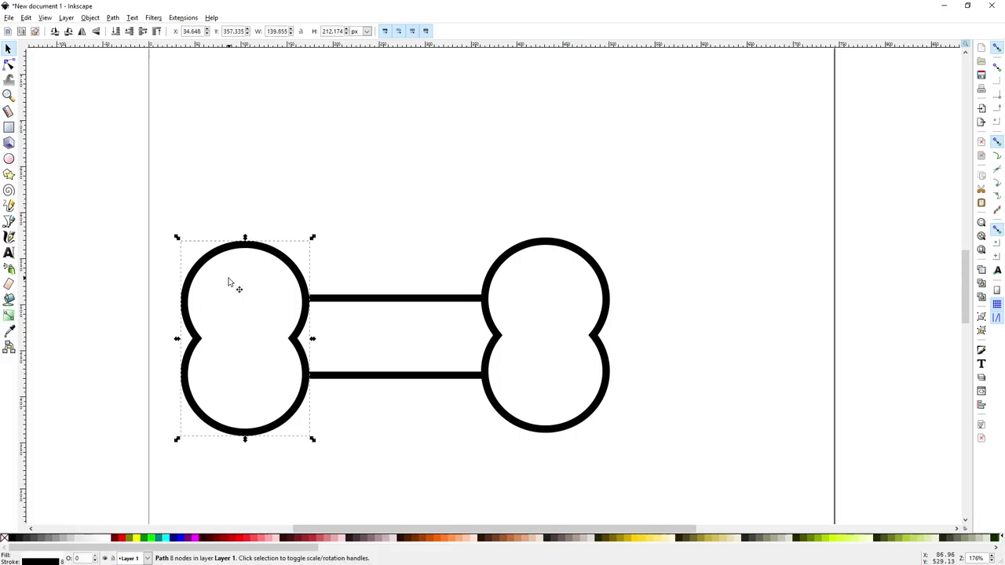
{"action": "left_click", "coordinate": [152, 272]}
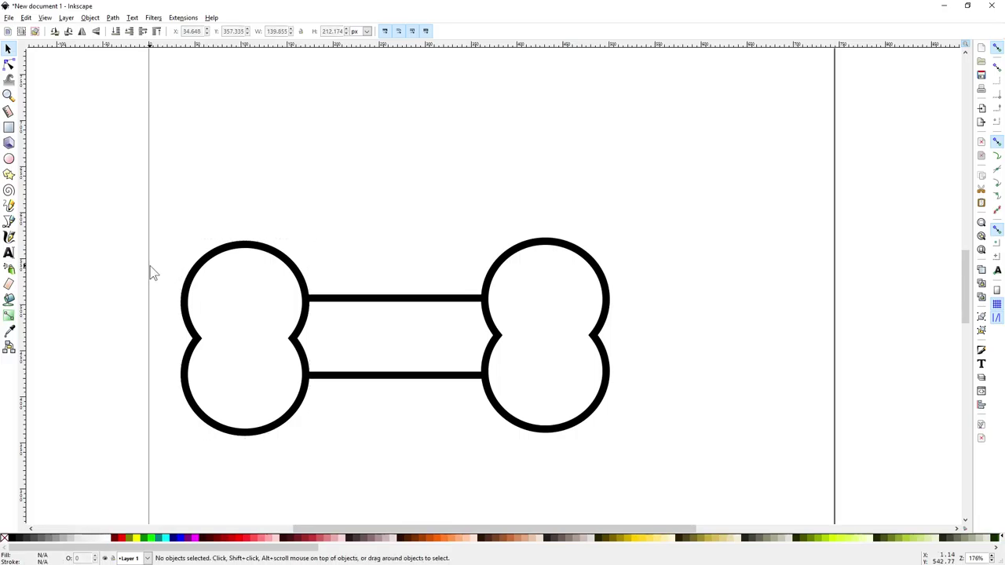
{"action": "left_click", "coordinate": [228, 282]}
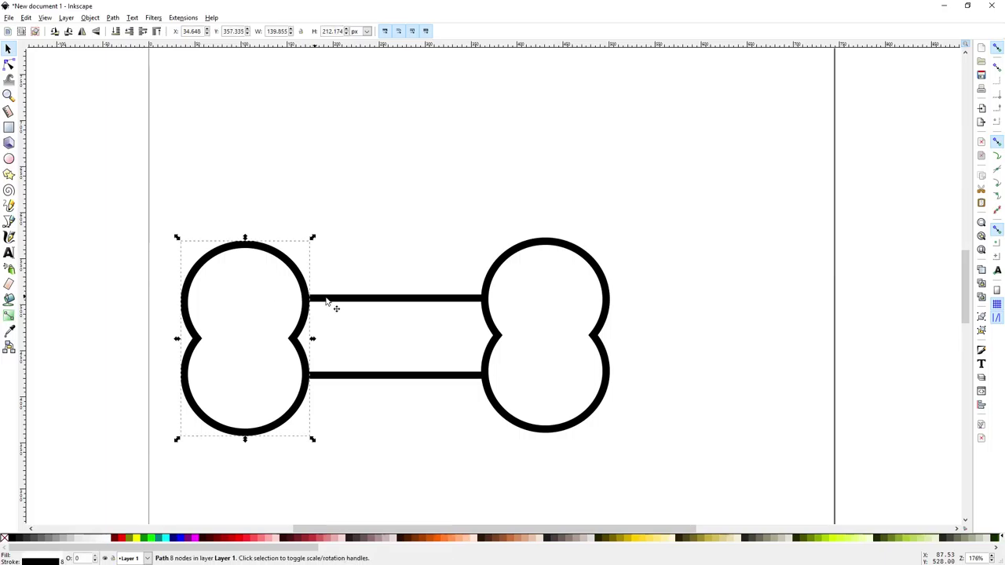
{"action": "left_click", "coordinate": [345, 319], "text": "shift"}
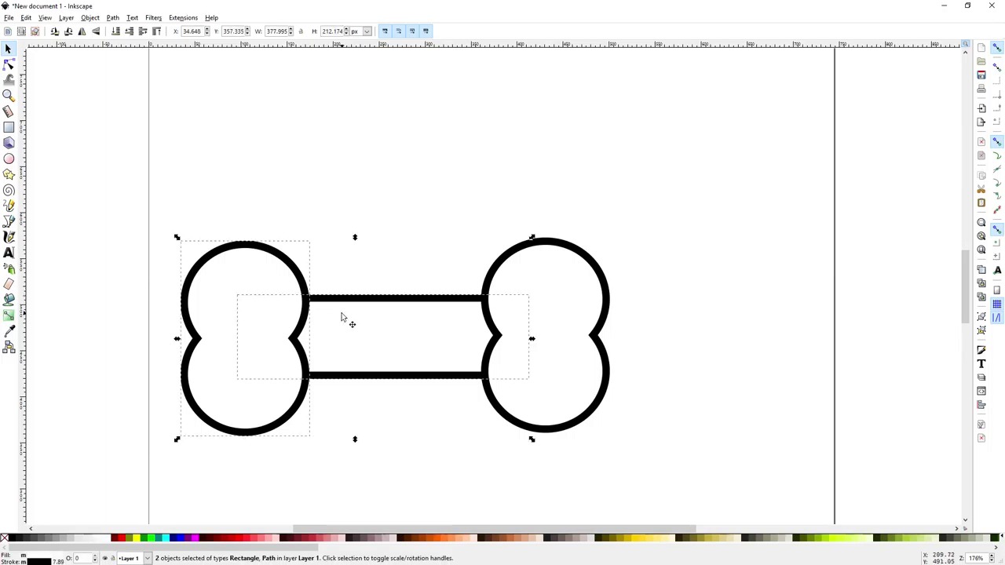
{"action": "left_click", "coordinate": [112, 18]}
{"action": "left_click", "coordinate": [122, 79]}
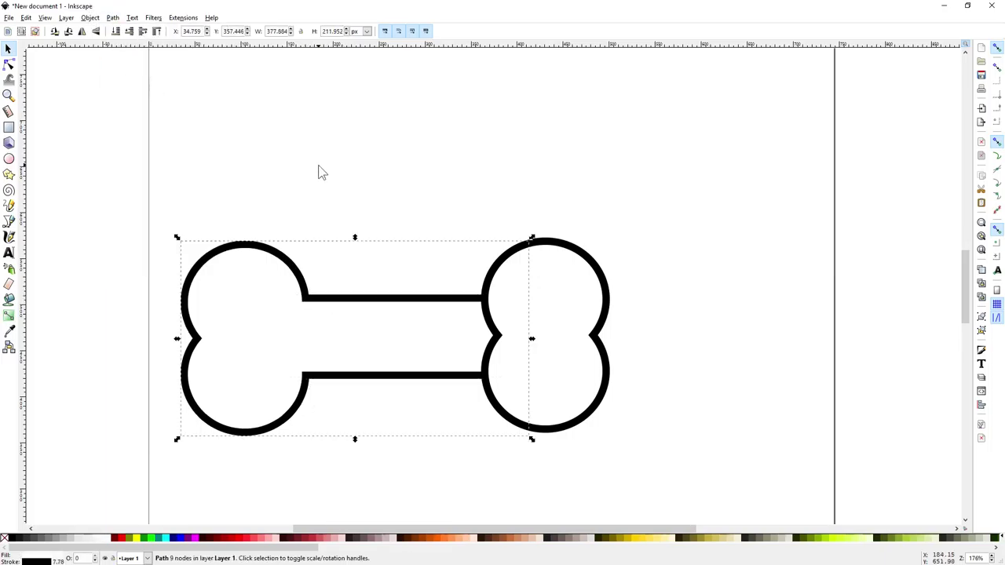
- Union the right lobe into a 14-node, 465.888 × 215.362 px bone, then raise it
{"action": "left_click", "coordinate": [565, 298], "text": "shift"}
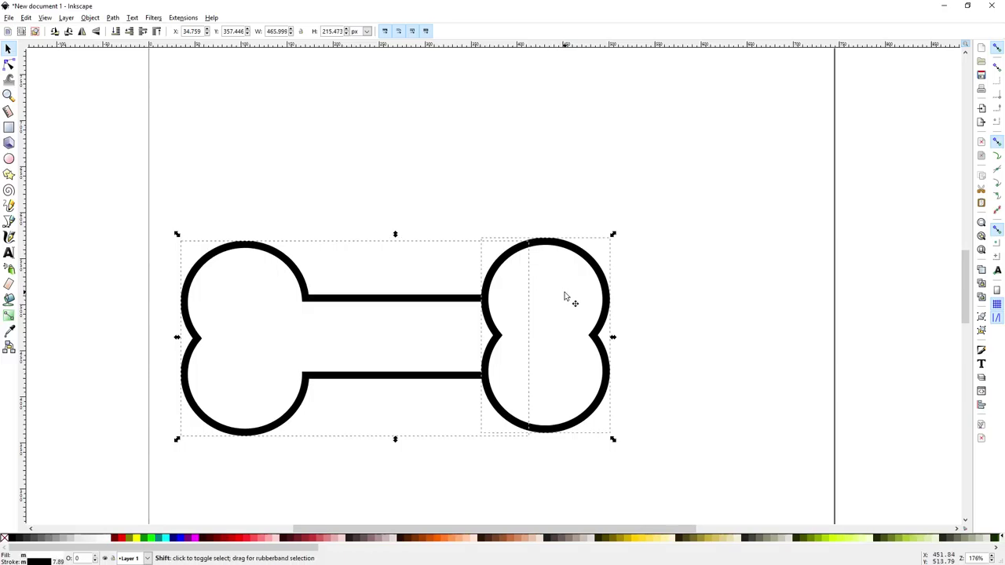
{"action": "left_click", "coordinate": [90, 17]}
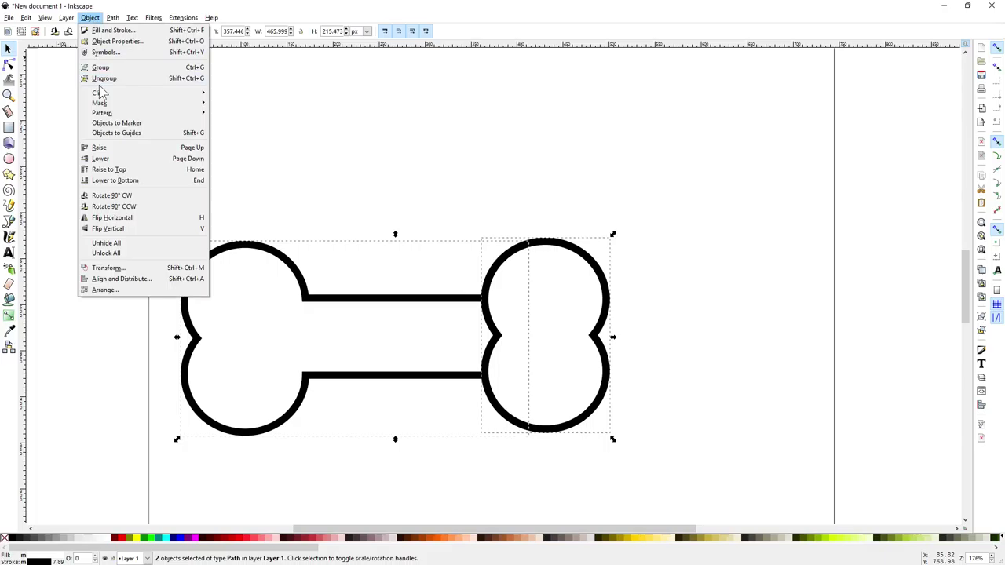
{"action": "mouse_move", "coordinate": [113, 18]}
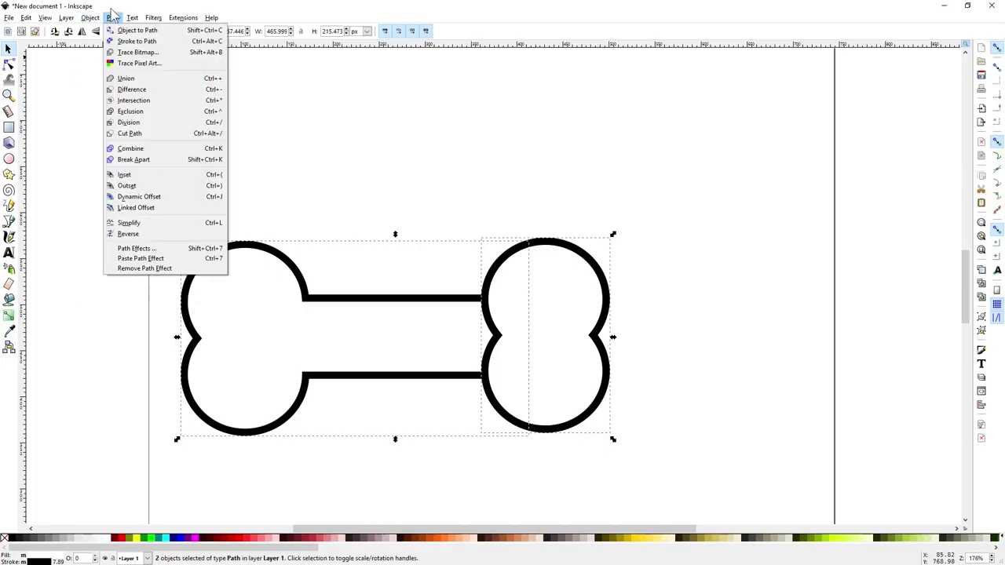
{"action": "left_click", "coordinate": [116, 79]}
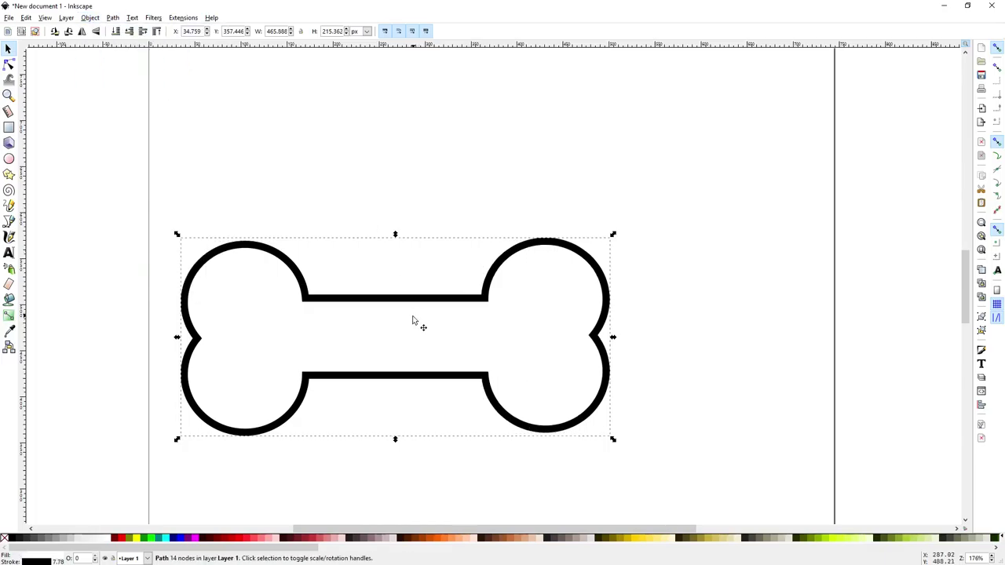
{"action": "left_click_drag", "start_coordinate": [417, 327], "coordinate": [408, 227]}
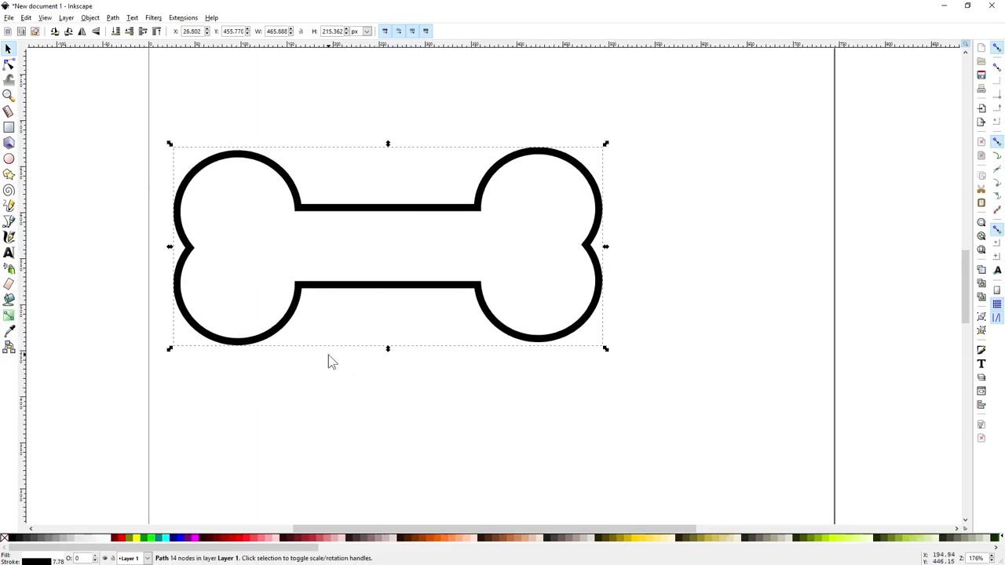